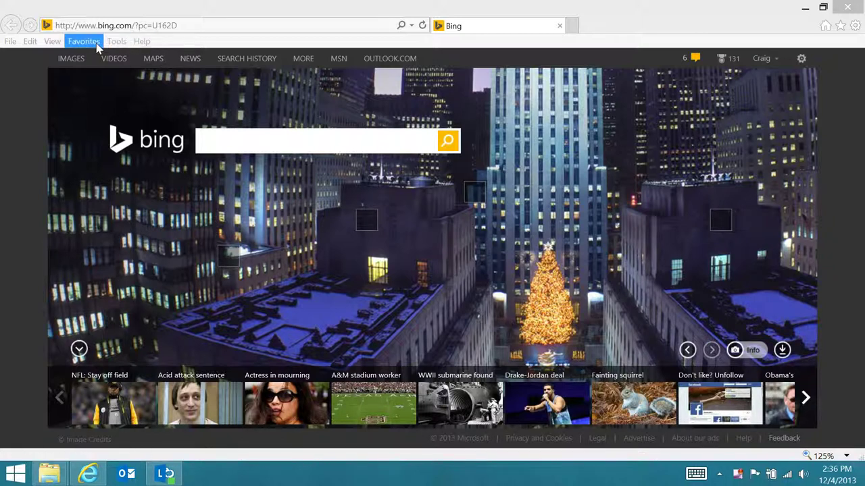
Step: Load the app.credexo.com/claimsapp address from the 'app' address-bar suggestion
{"action": "left_click", "coordinate": [104, 25]}
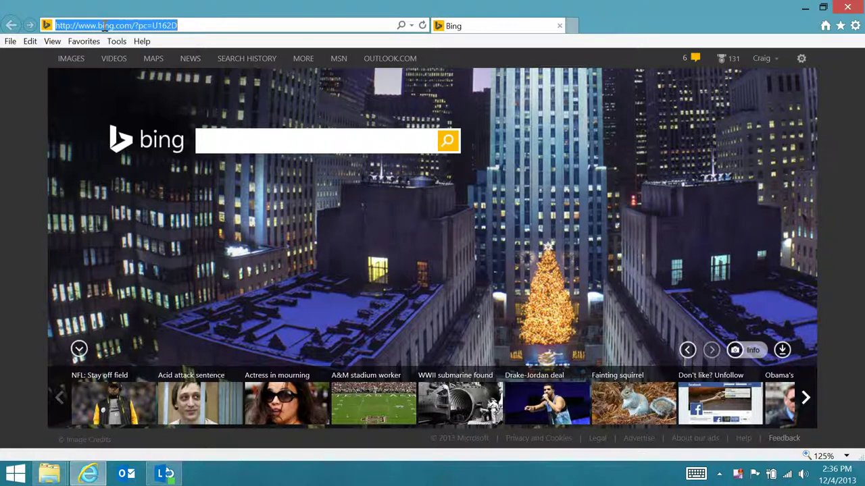
{"action": "type", "text": "app.credexo.com/"}
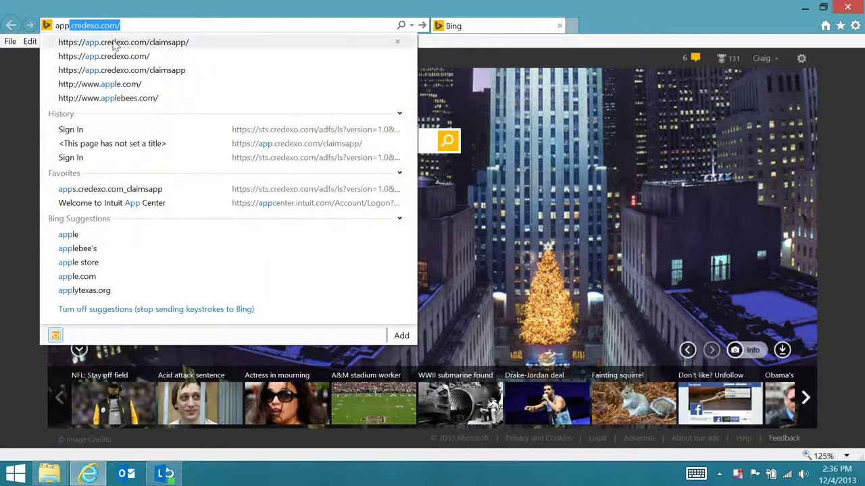
{"action": "left_click", "coordinate": [152, 50]}
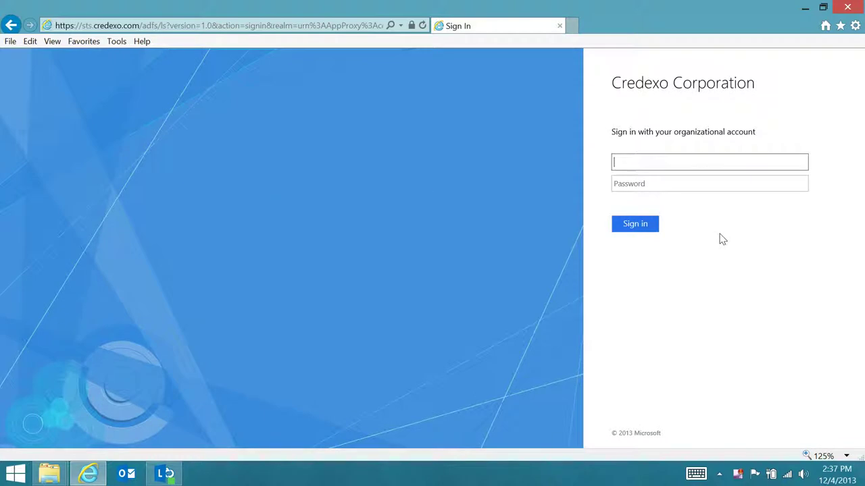
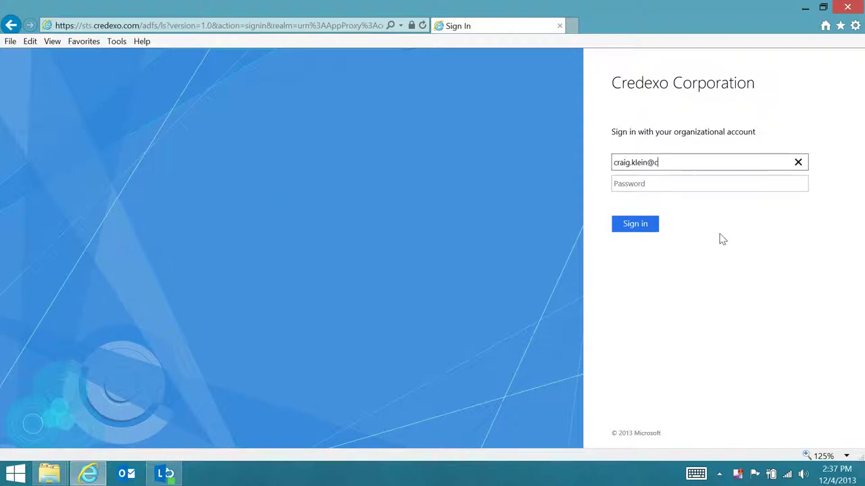
Step: Sign in with the organizational account's e-mail and password
{"action": "key", "text": "Tab"}
{"action": "type", "text": "***"}
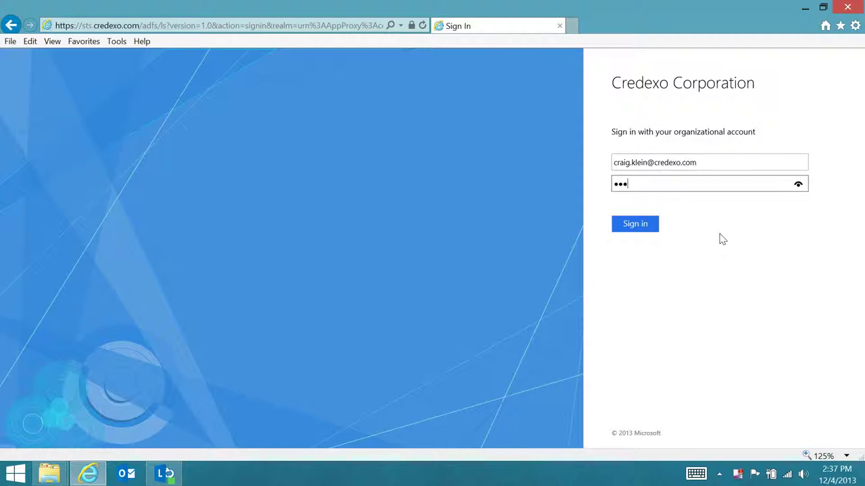
{"action": "type", "text": "****"}
{"action": "key", "text": "Return"}
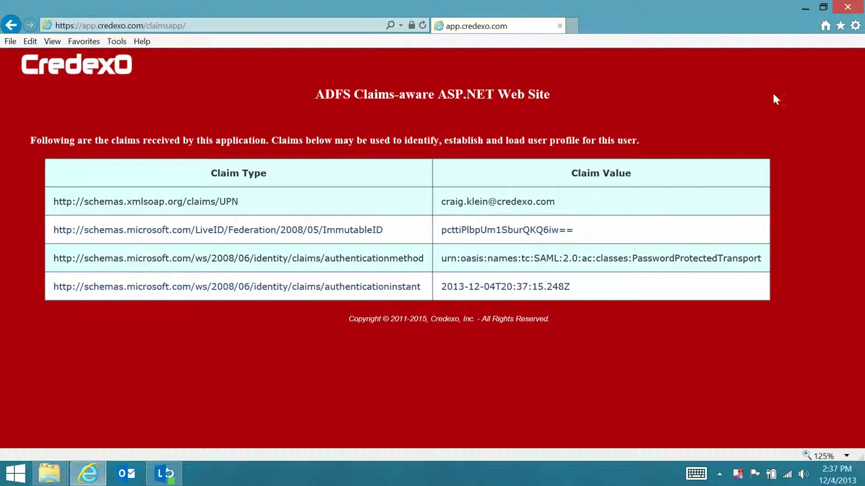
Step: Restart Internet Explorer and load the suggested Credexo claims app address
{"action": "left_click", "coordinate": [847, 7]}
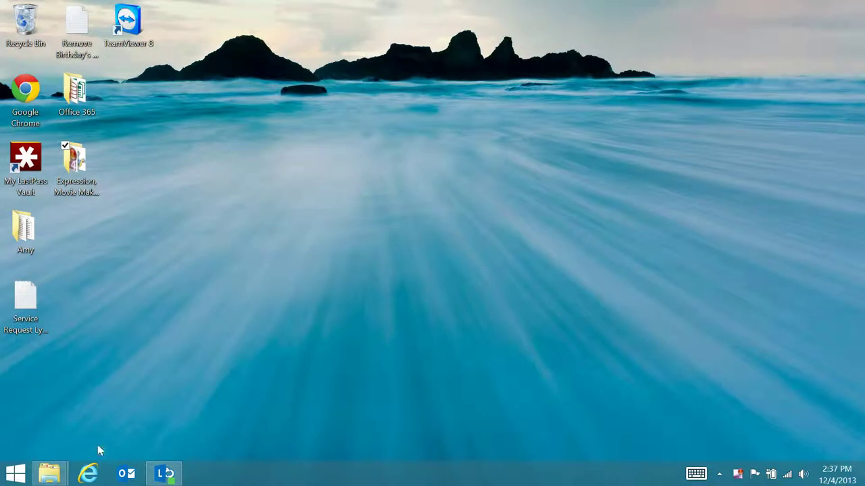
{"action": "left_click", "coordinate": [88, 473]}
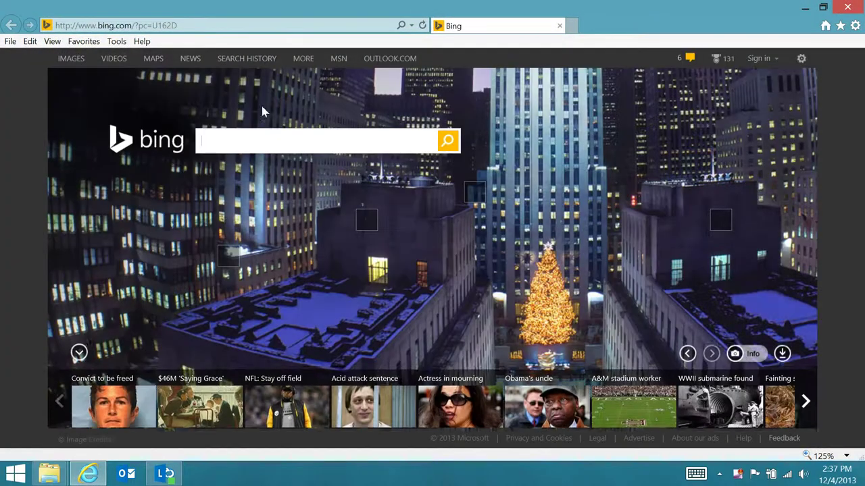
{"action": "left_click", "coordinate": [209, 26]}
{"action": "type", "text": "app"}
{"action": "key", "text": "Return"}
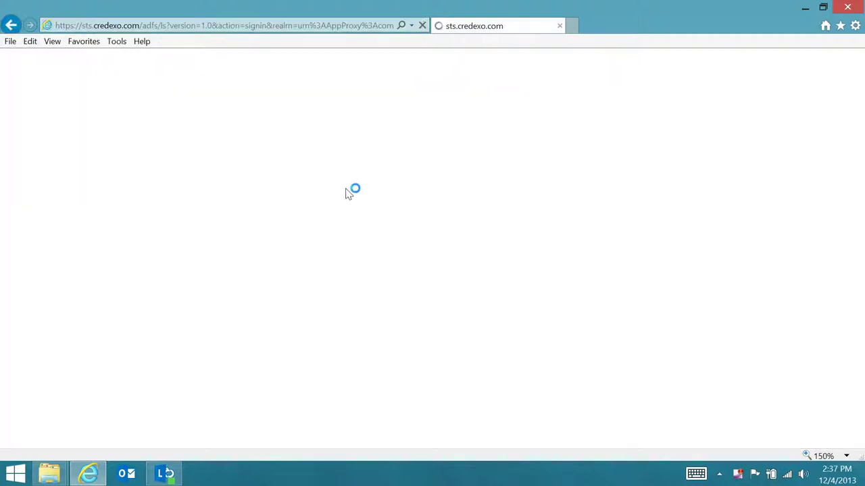
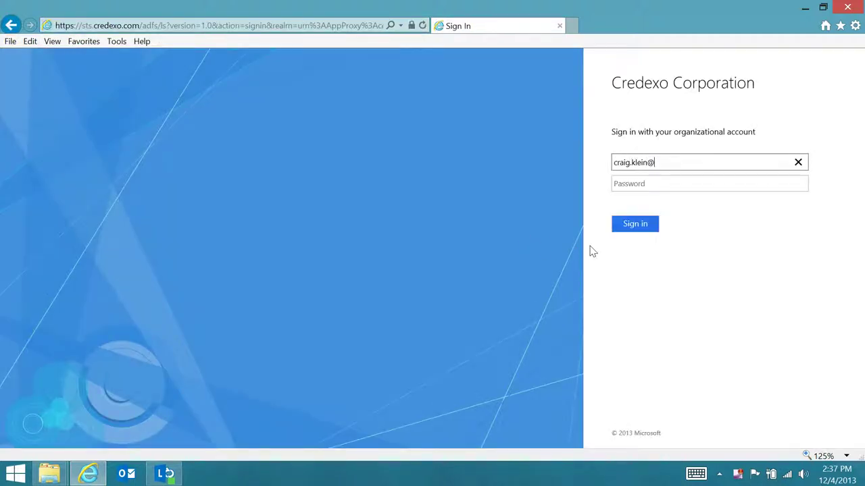
Step: Sign in again with the account e-mail and password, then close the browser
{"action": "key", "text": "Tab"}
{"action": "type", "text": "••••••"}
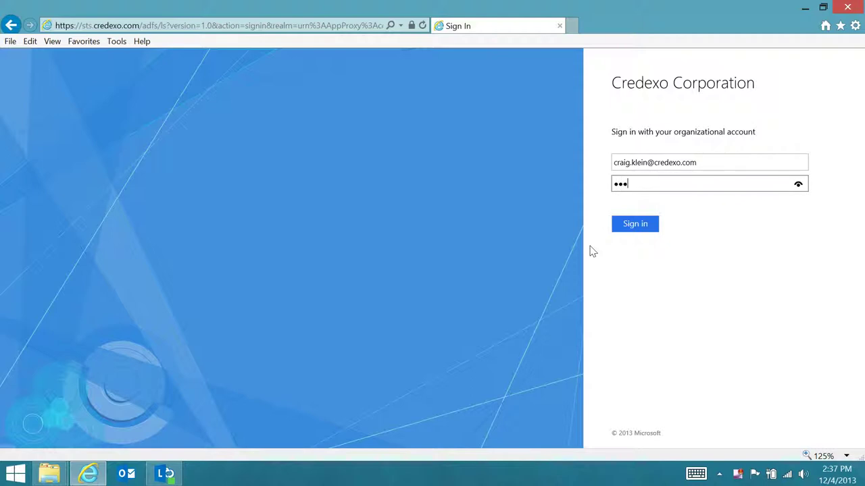
{"action": "type", "text": "••"}
{"action": "key", "text": "Return"}
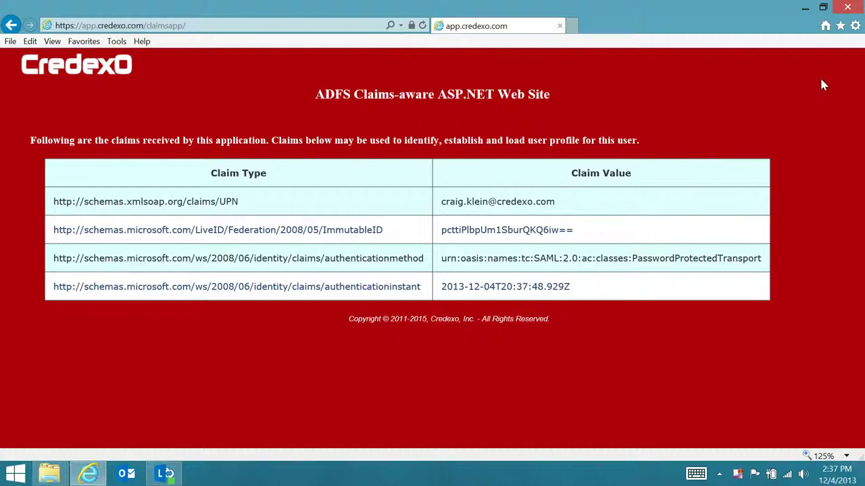
{"action": "left_click", "coordinate": [849, 8]}
Step: Open the full PC settings app from the Settings charm
{"action": "key", "text": "super+c"}
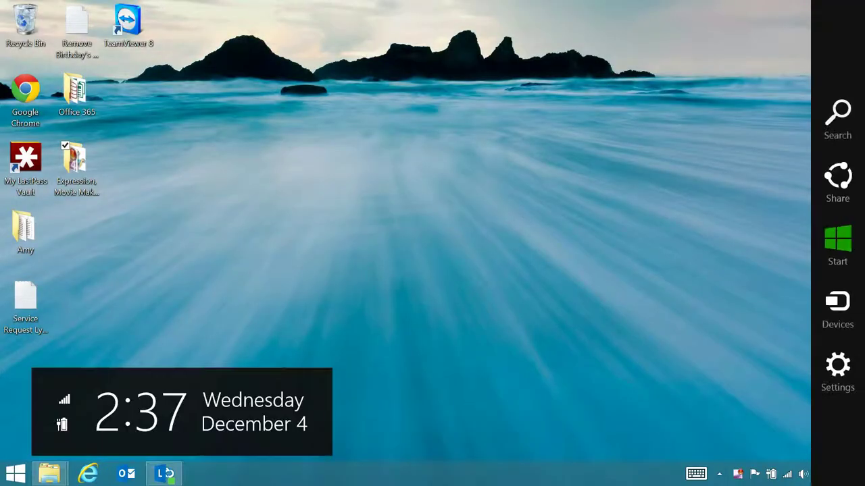
{"action": "key", "text": "super+i"}
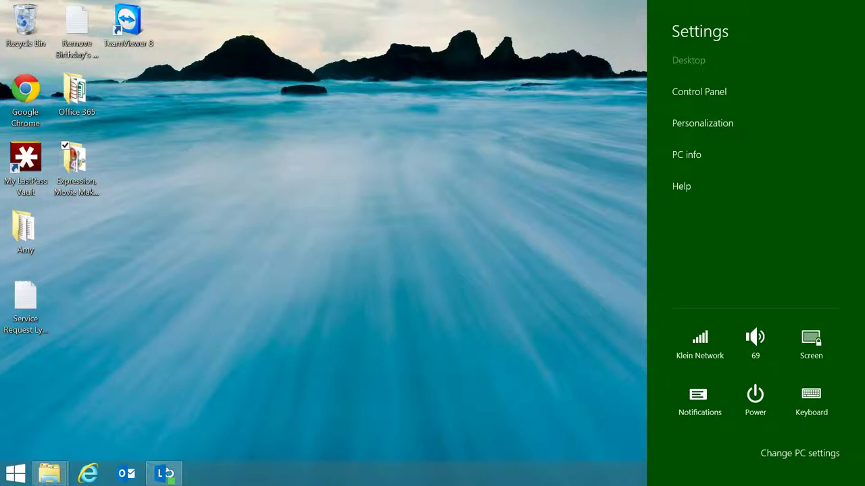
{"action": "left_click", "coordinate": [799, 453]}
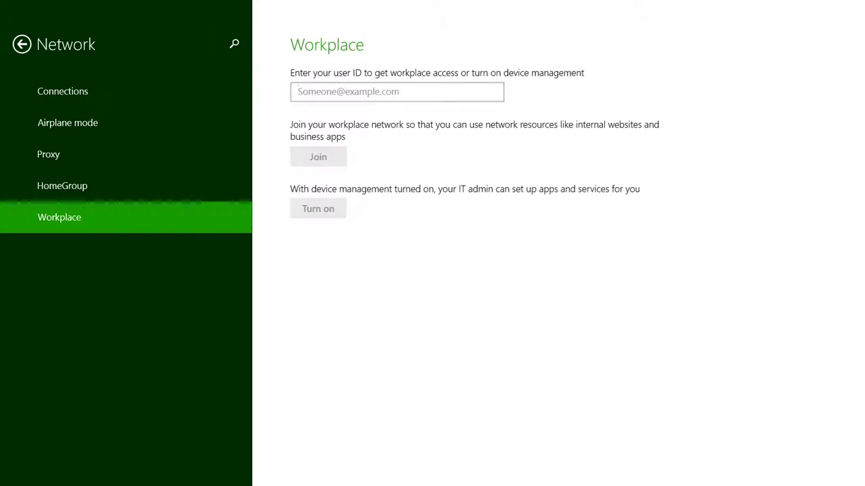
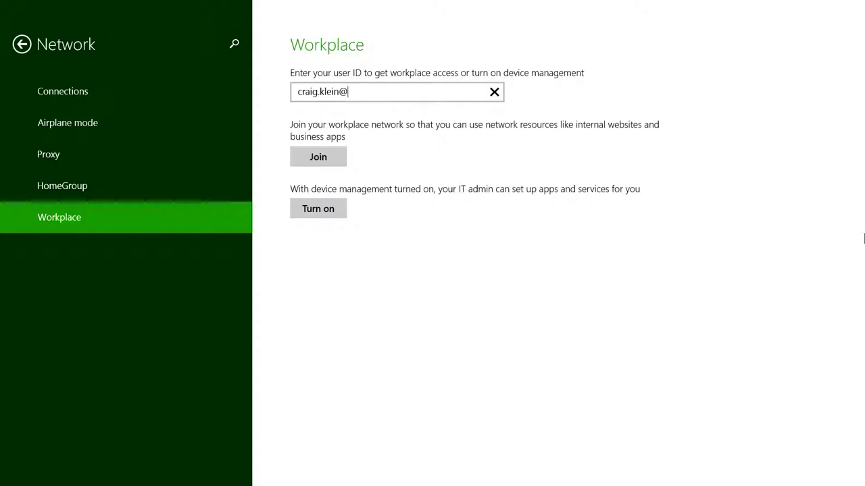
Step: Join the Credexo workplace using the organizational user ID and its password
{"action": "key", "text": "Return"}
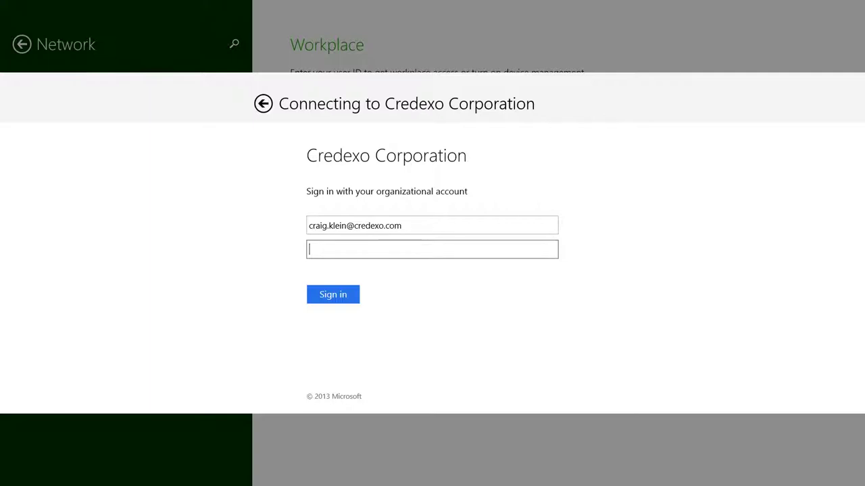
{"action": "type", "text": "••••••••"}
{"action": "key", "text": "Return"}
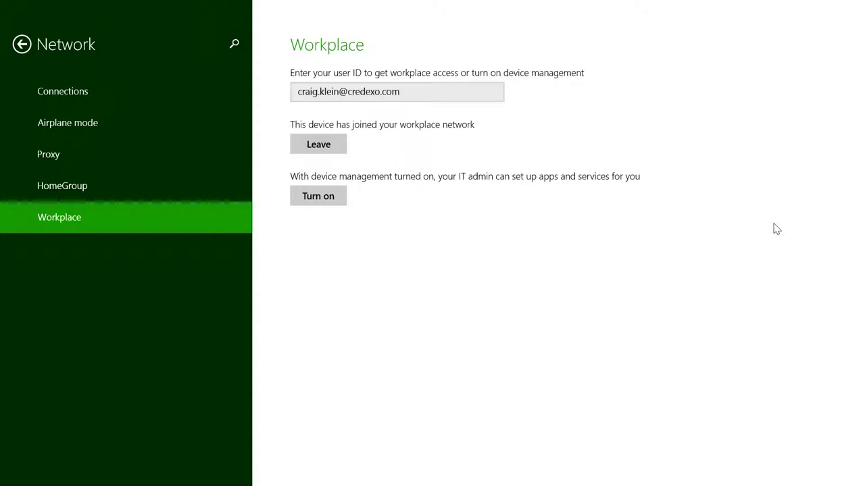
Step: Launch Internet Explorer from the Start screen and load the claimsapp suggestion for 'app'
{"action": "key", "text": "super"}
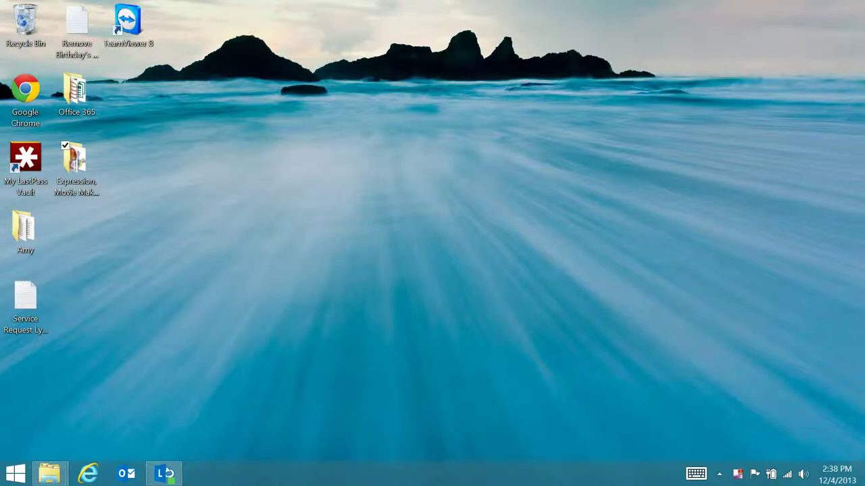
{"action": "left_click", "coordinate": [88, 473]}
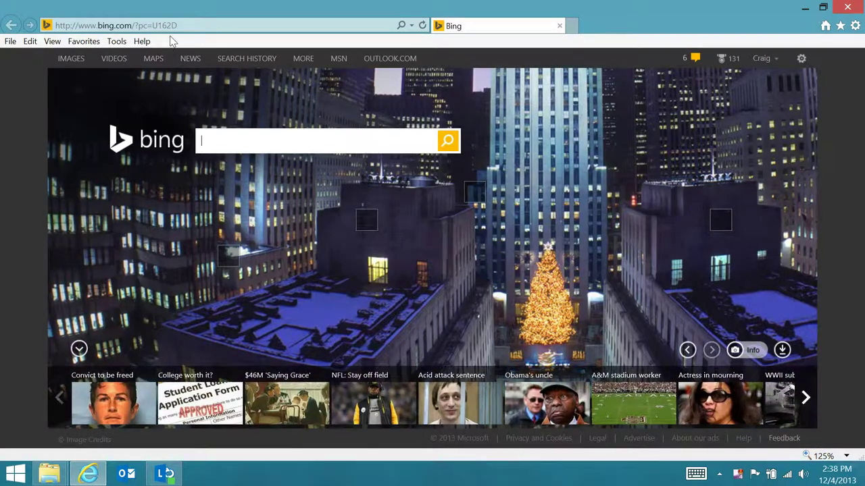
{"action": "left_click", "coordinate": [173, 31]}
{"action": "type", "text": "ao"}
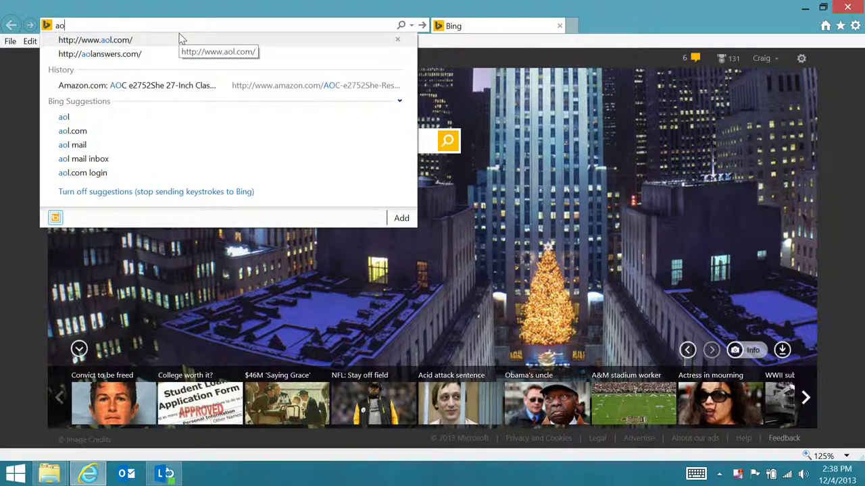
{"action": "key", "text": "BackSpace"}
{"action": "type", "text": "pp.credexo.com/"}
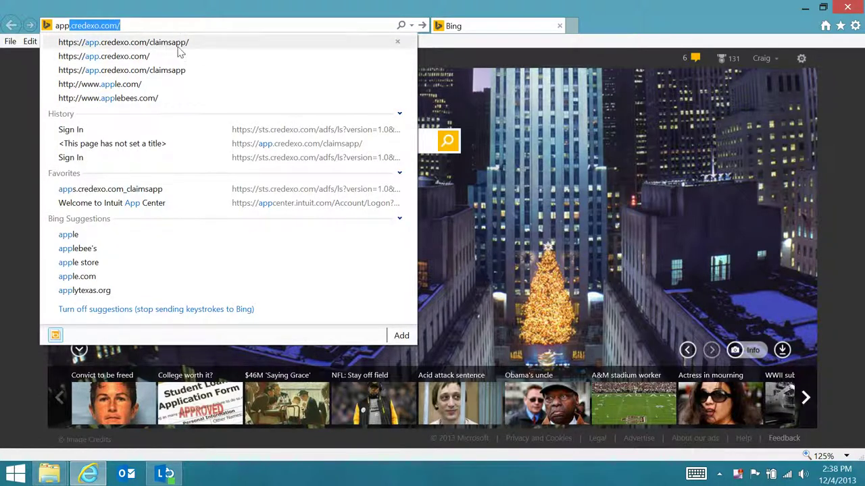
{"action": "left_click", "coordinate": [179, 43]}
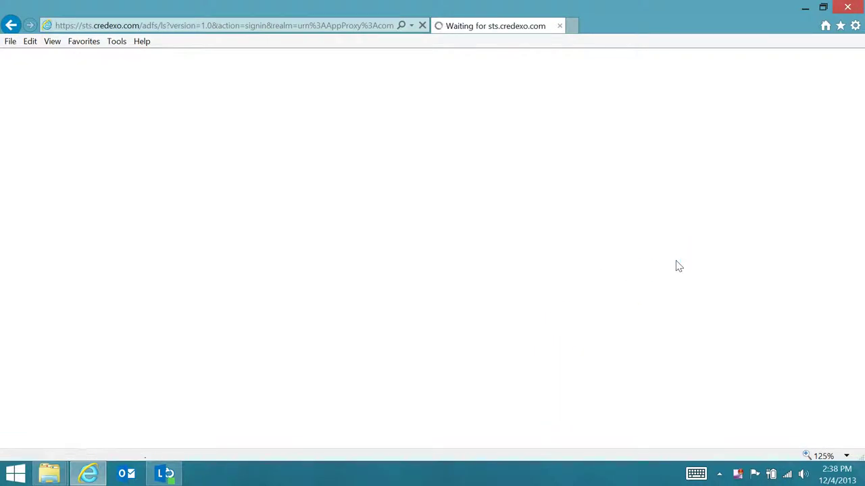
Step: Sign in with the organizational account's e-mail and password
{"action": "key", "text": "Tab"}
{"action": "type", "text": "••••••••"}
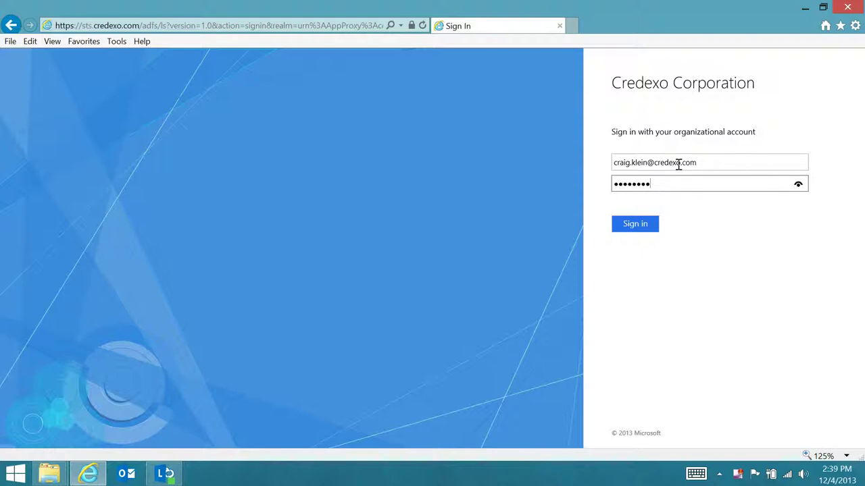
{"action": "left_click", "coordinate": [642, 223]}
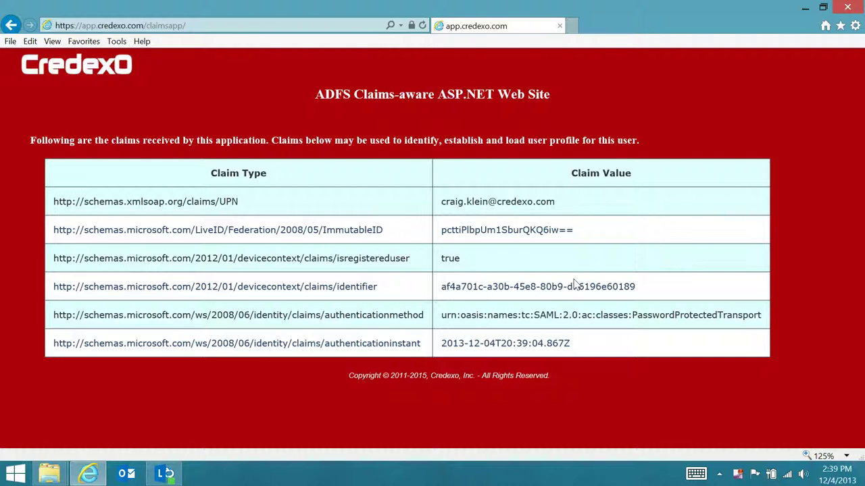
Step: Restart Internet Explorer and load the claims app, which now opens without a sign-in form
{"action": "left_click", "coordinate": [847, 6]}
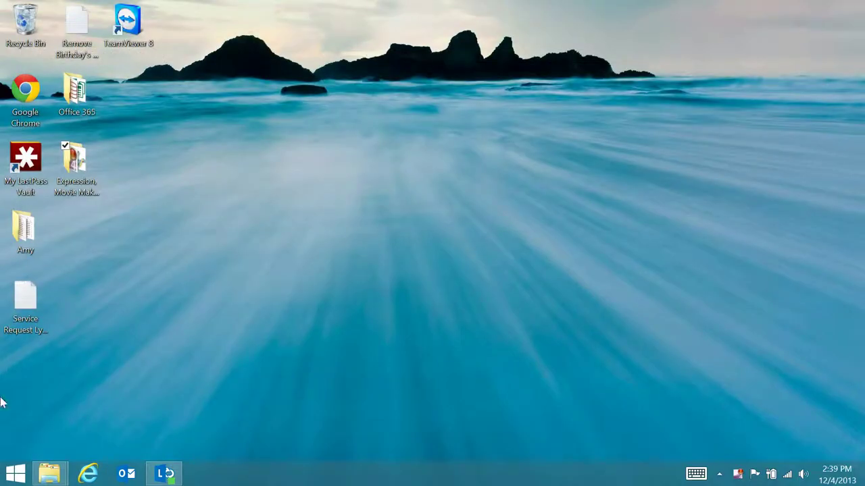
{"action": "left_click", "coordinate": [88, 473]}
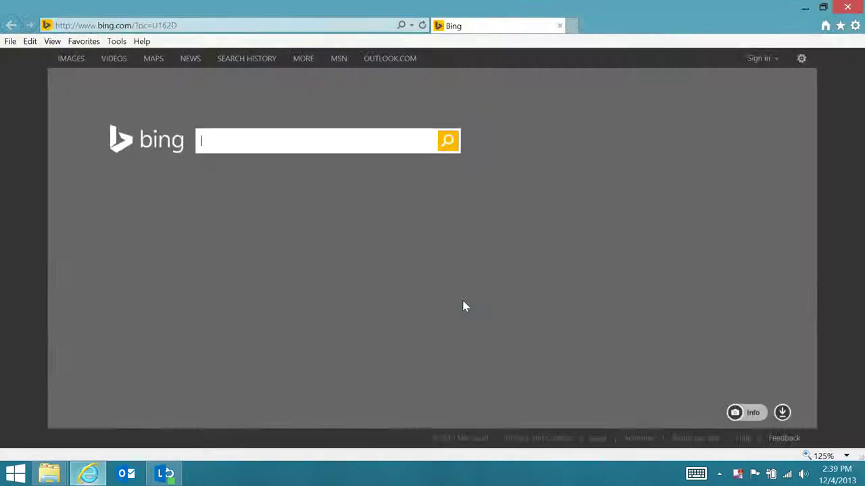
{"action": "left_click", "coordinate": [241, 24]}
{"action": "type", "text": "app.credexo.com/"}
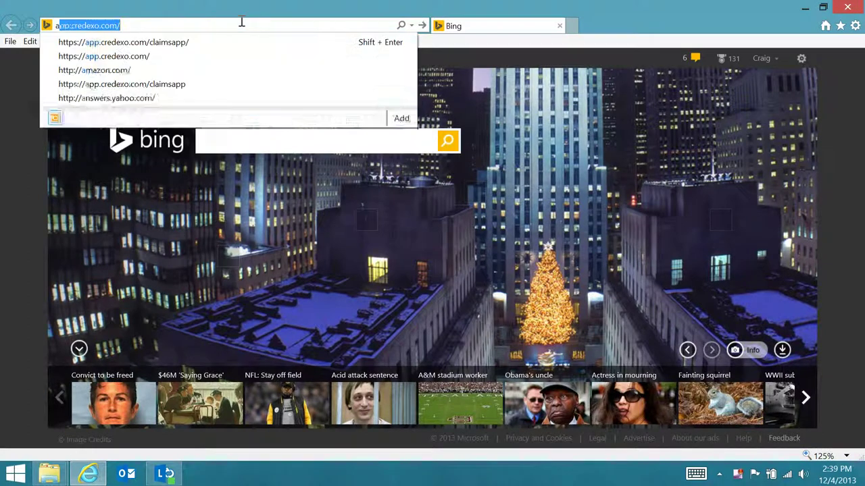
{"action": "left_click", "coordinate": [187, 47]}
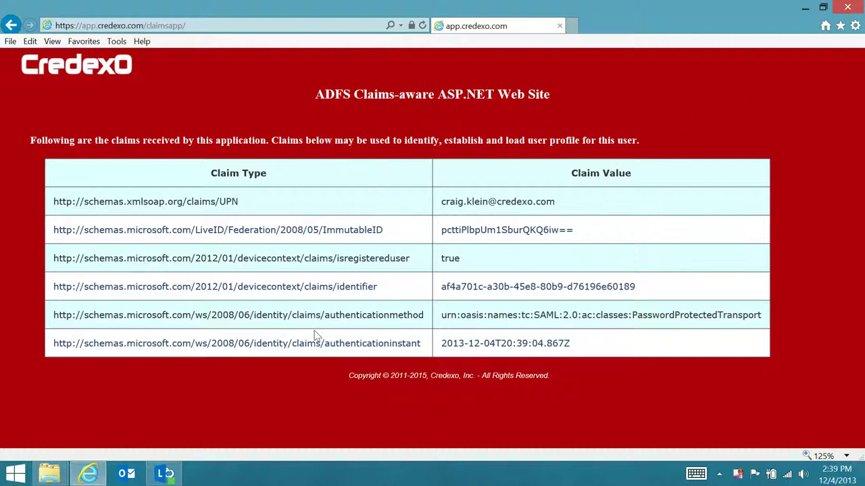
{"action": "key", "text": "super"}
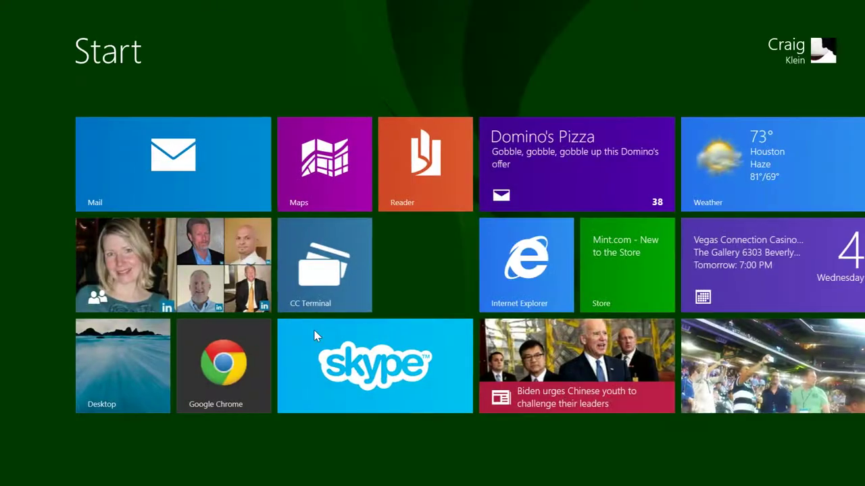